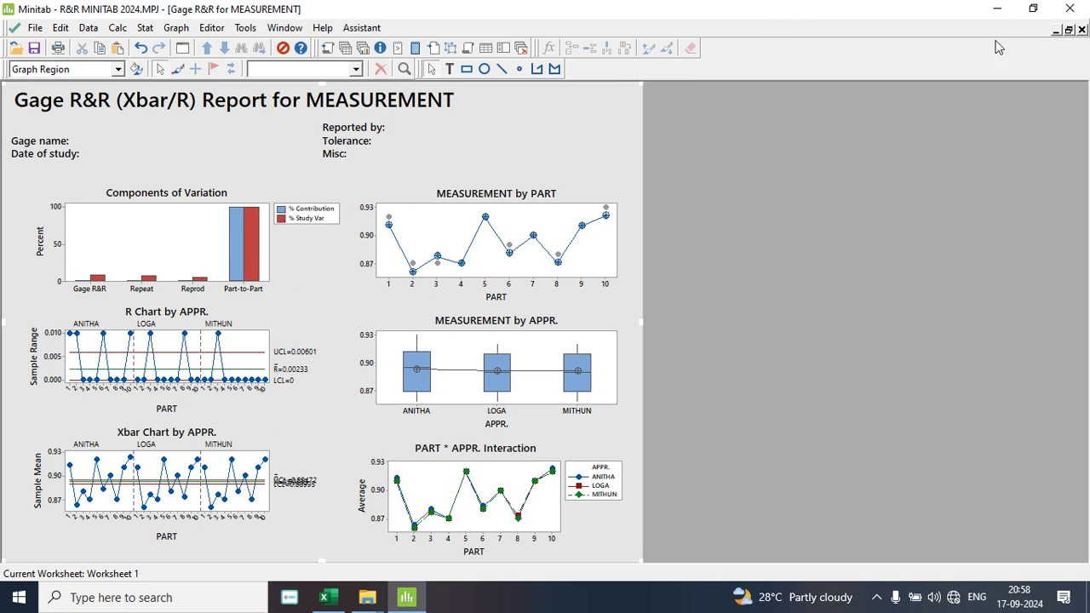
Step: Minimize the Gage R&R report graph for MEASUREMENT and return to the worksheet
{"action": "left_click", "coordinate": [1069, 29]}
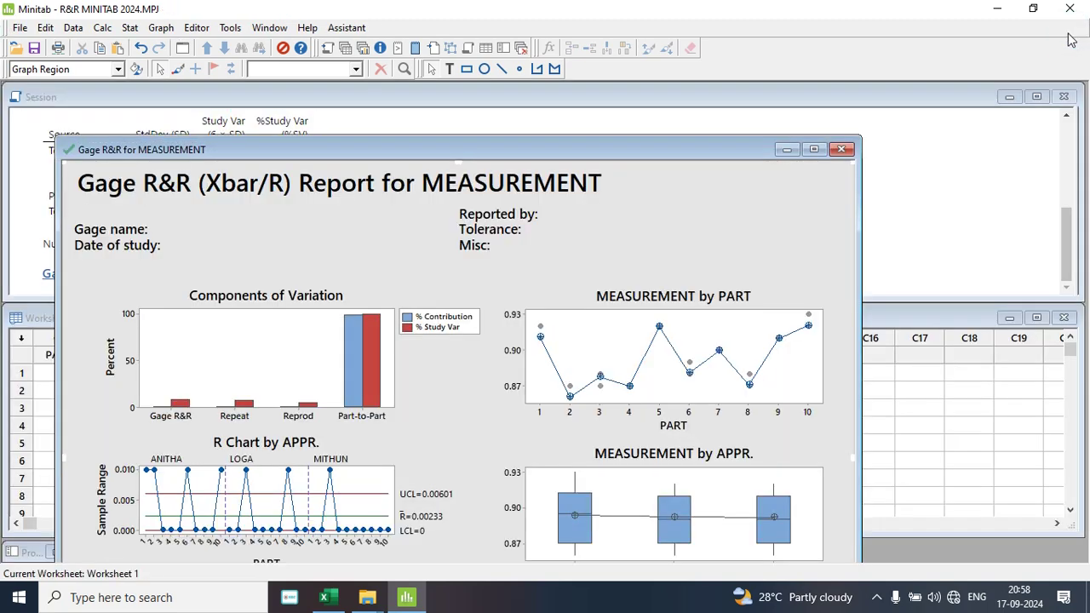
{"action": "left_click", "coordinate": [786, 150]}
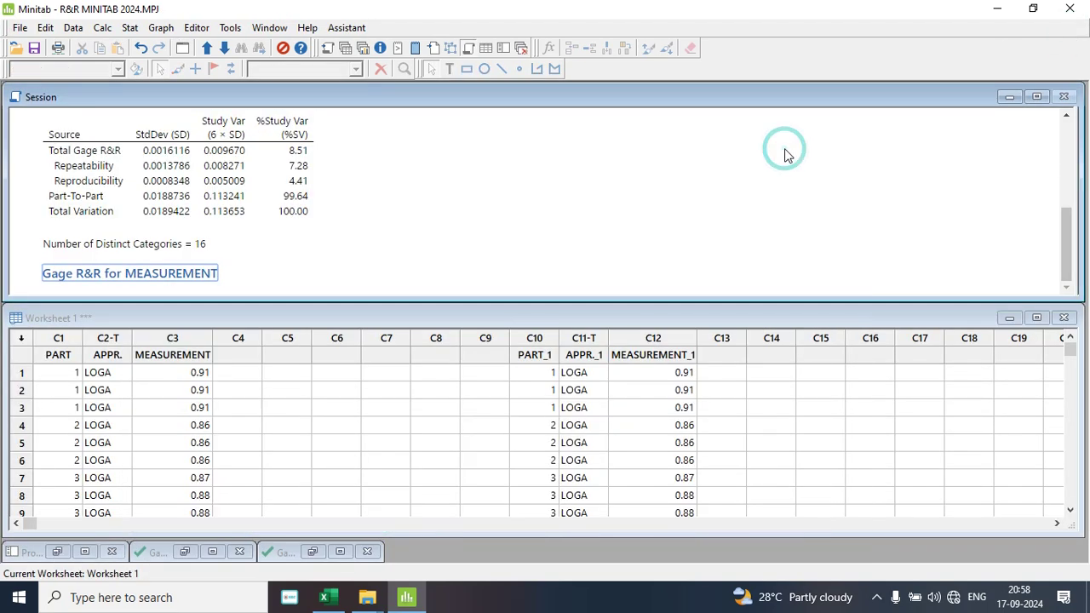
{"action": "left_click", "coordinate": [111, 410]}
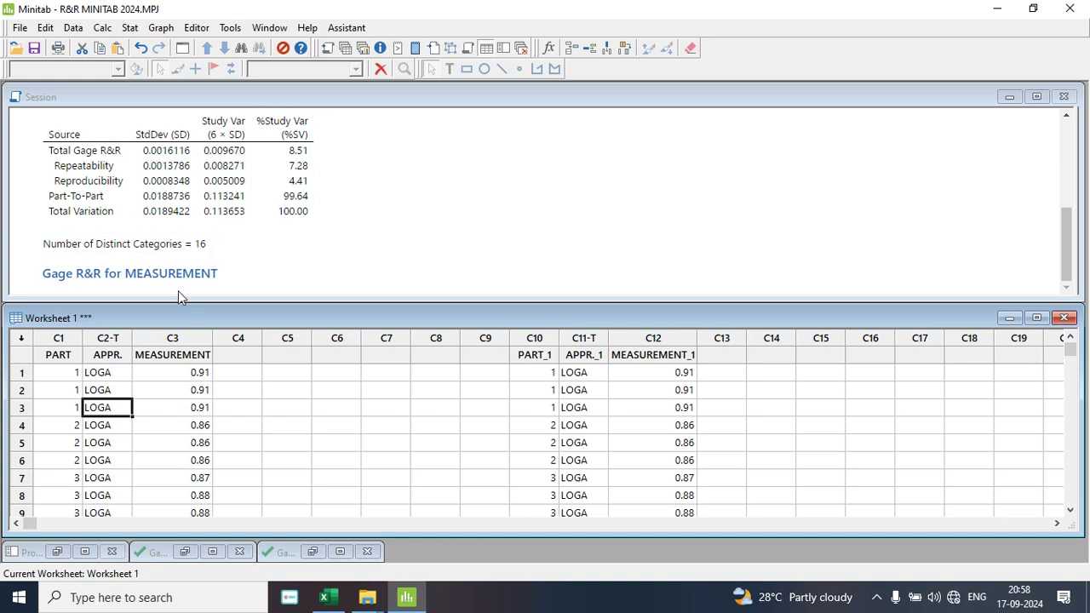
{"action": "left_click", "coordinate": [236, 410]}
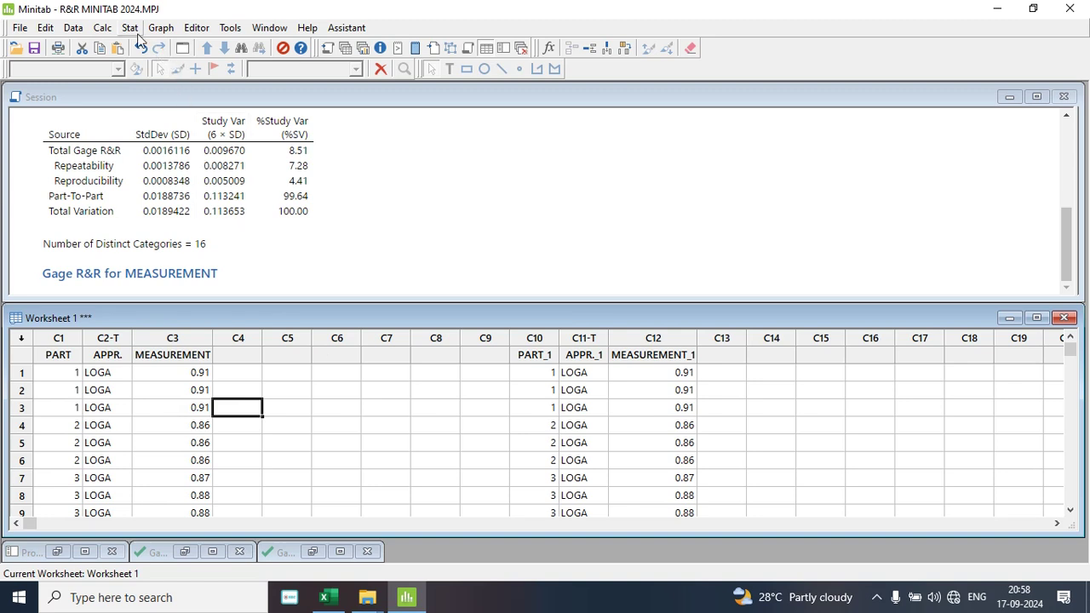
Step: Set up a crossed Gage R&R study with PART_1 as part numbers, APPR._1 as operators and MEASUREMENT_1 as measurement data
{"action": "left_click", "coordinate": [136, 29]}
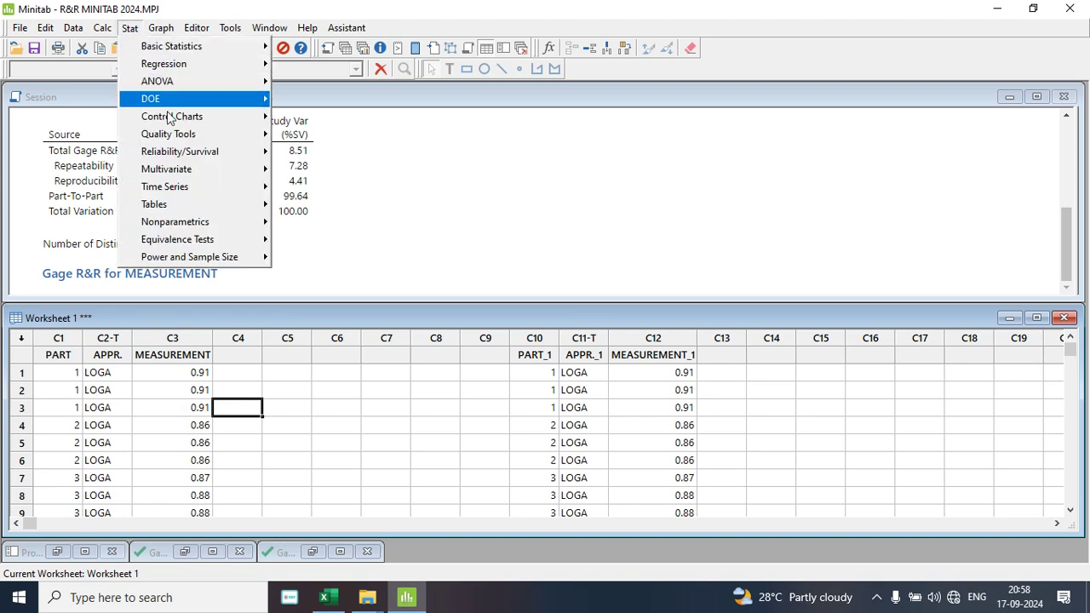
{"action": "mouse_move", "coordinate": [185, 137]}
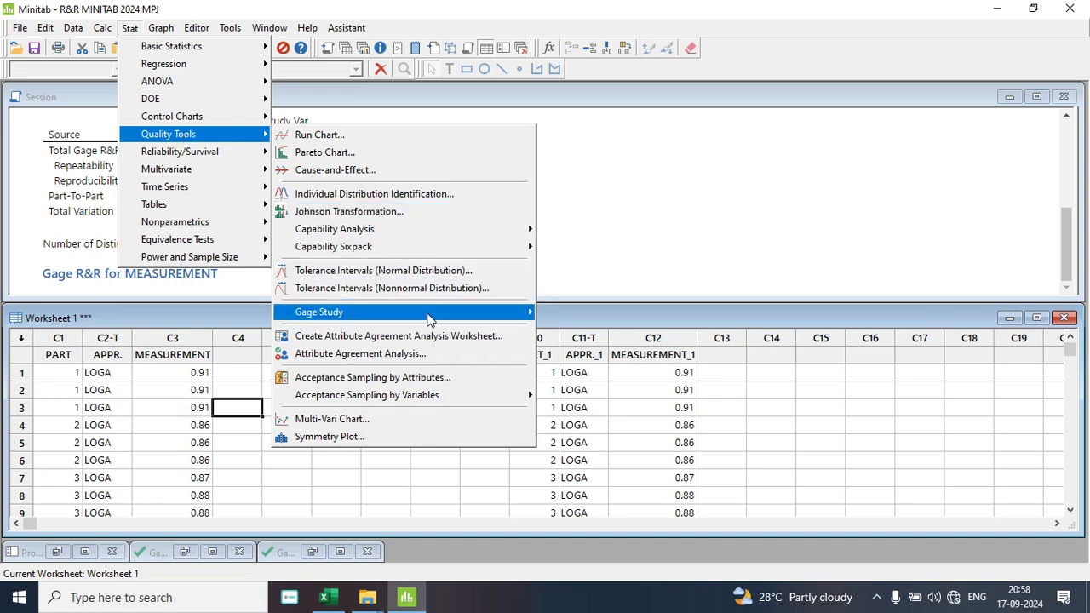
{"action": "mouse_move", "coordinate": [428, 315]}
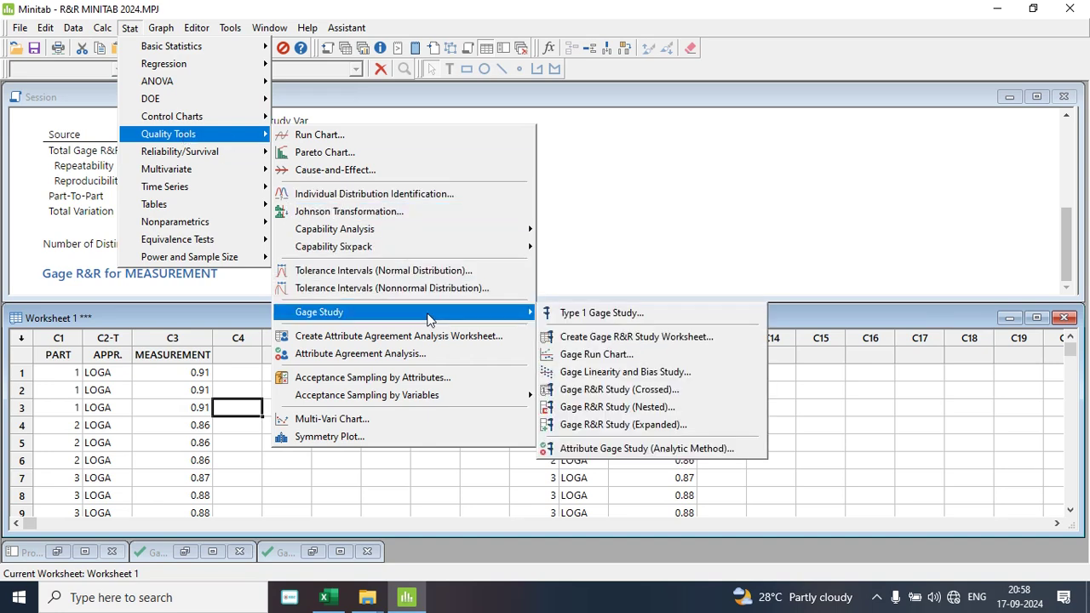
{"action": "left_click", "coordinate": [651, 391]}
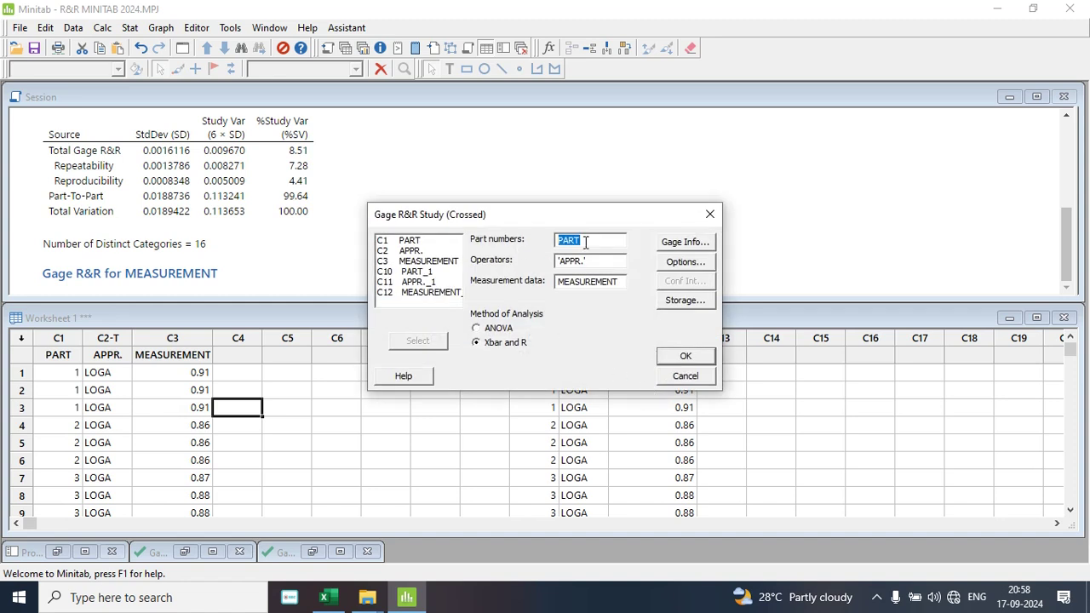
{"action": "left_click", "coordinate": [439, 272]}
{"action": "double_click", "coordinate": [438, 272]}
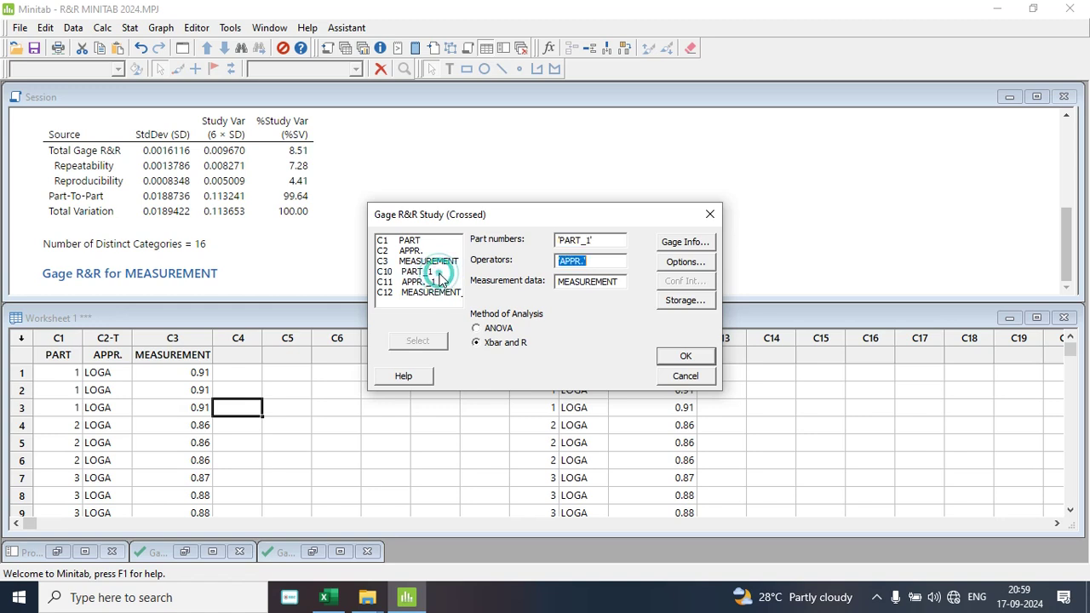
{"action": "double_click", "coordinate": [440, 282]}
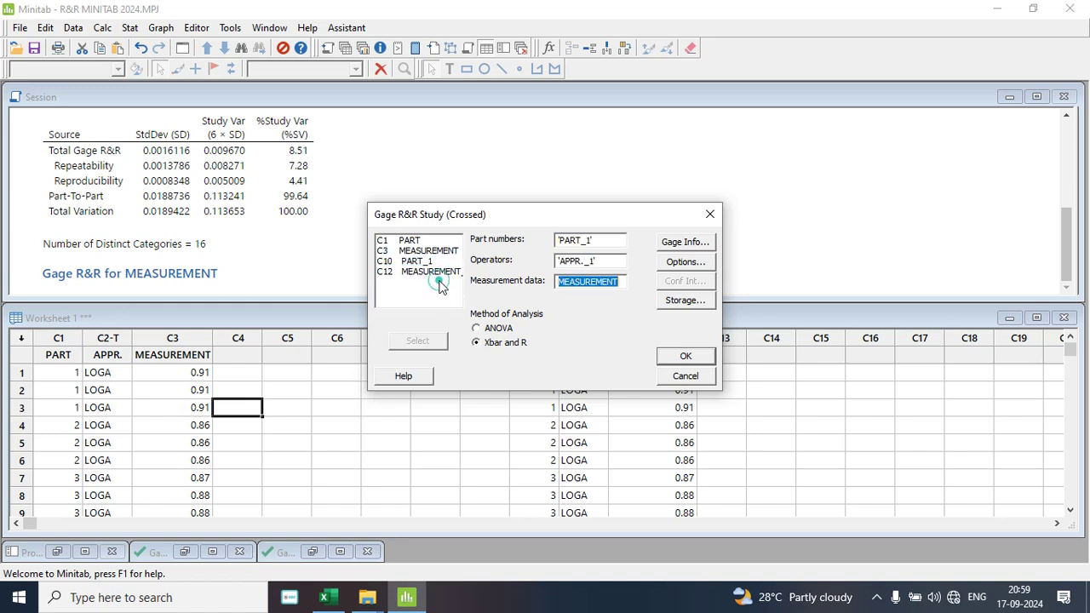
{"action": "left_click", "coordinate": [439, 272]}
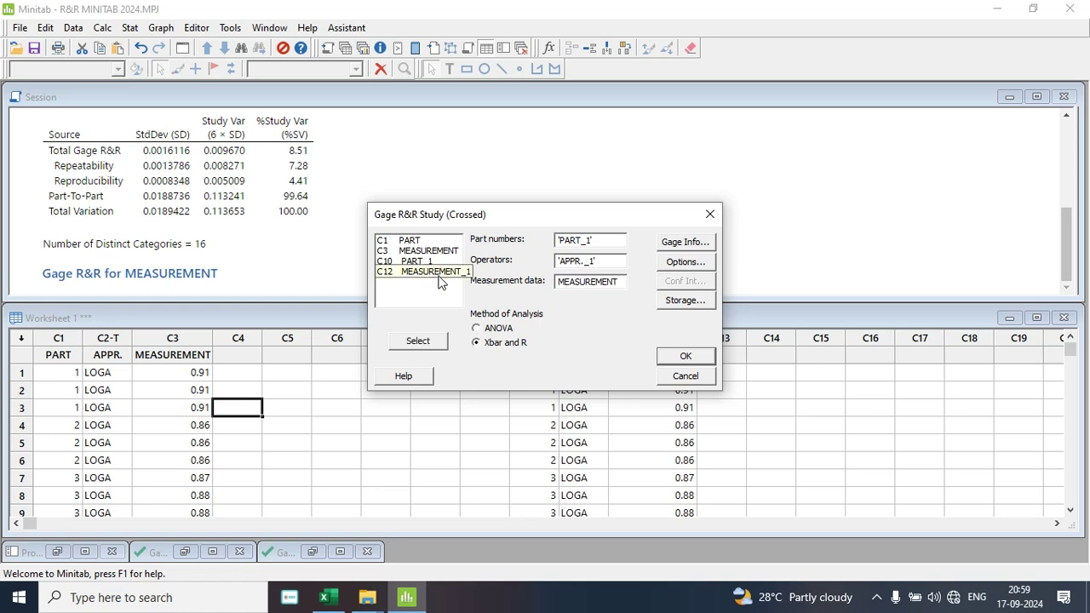
{"action": "double_click", "coordinate": [438, 272]}
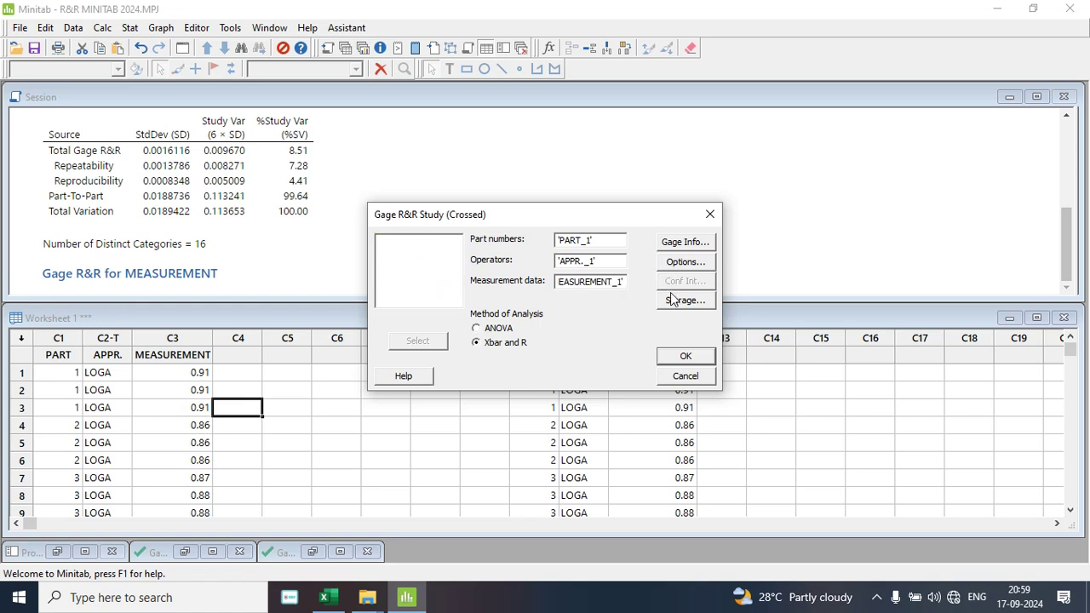
Step: Fill in the gage info with gage name R&R, study date 17/09/24 and the reporter's name
{"action": "left_click", "coordinate": [683, 243]}
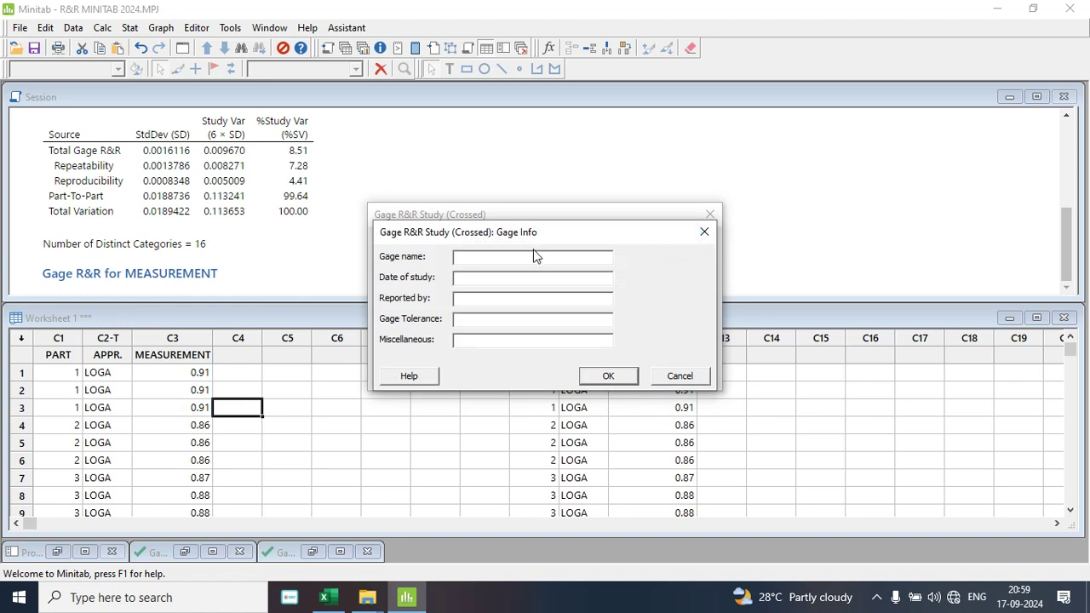
{"action": "type", "text": "R&R"}
{"action": "left_click", "coordinate": [522, 280]}
{"action": "type", "text": "17/09/24"}
{"action": "left_click", "coordinate": [499, 289]}
{"action": "left_click", "coordinate": [497, 297]}
{"action": "type", "text": "LOGANATHAN V"}
{"action": "left_click", "coordinate": [600, 375]}
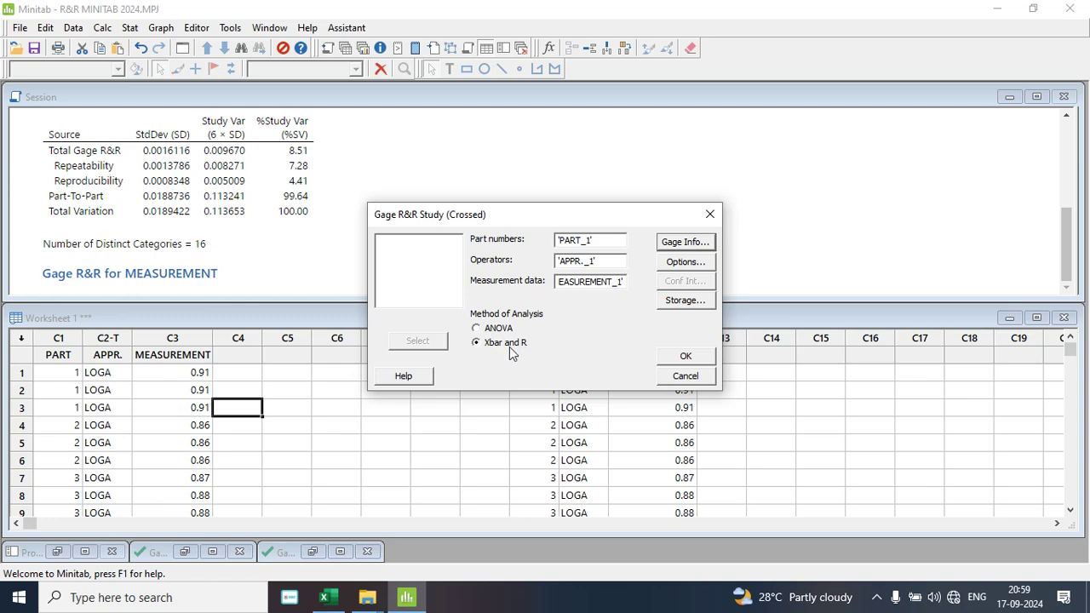
Step: Run the study with the Xbar and R method and maximize the resulting report graph
{"action": "left_click", "coordinate": [700, 357]}
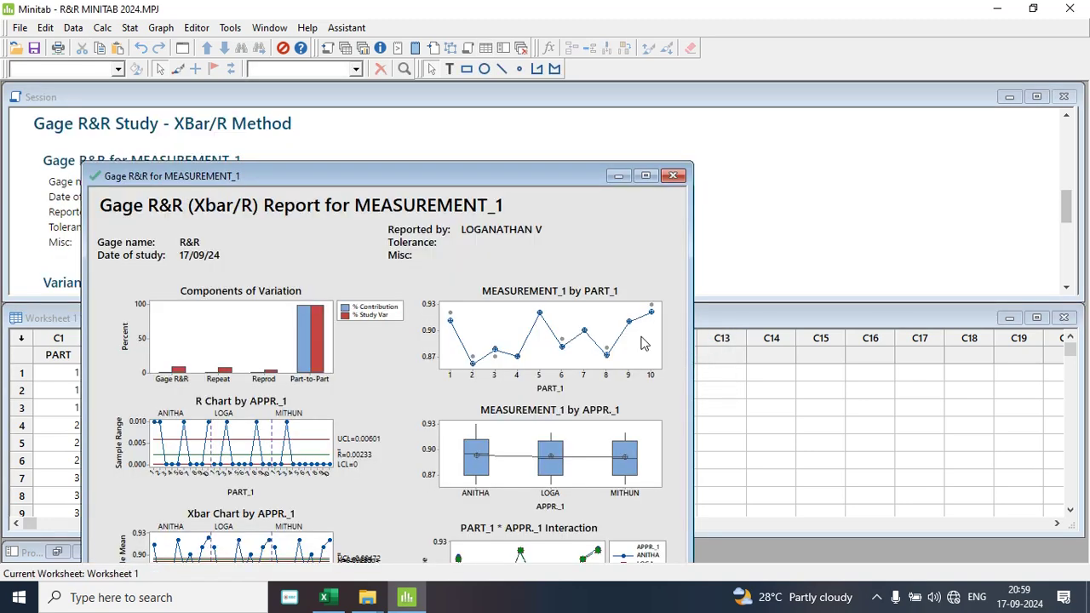
{"action": "double_click", "coordinate": [541, 243]}
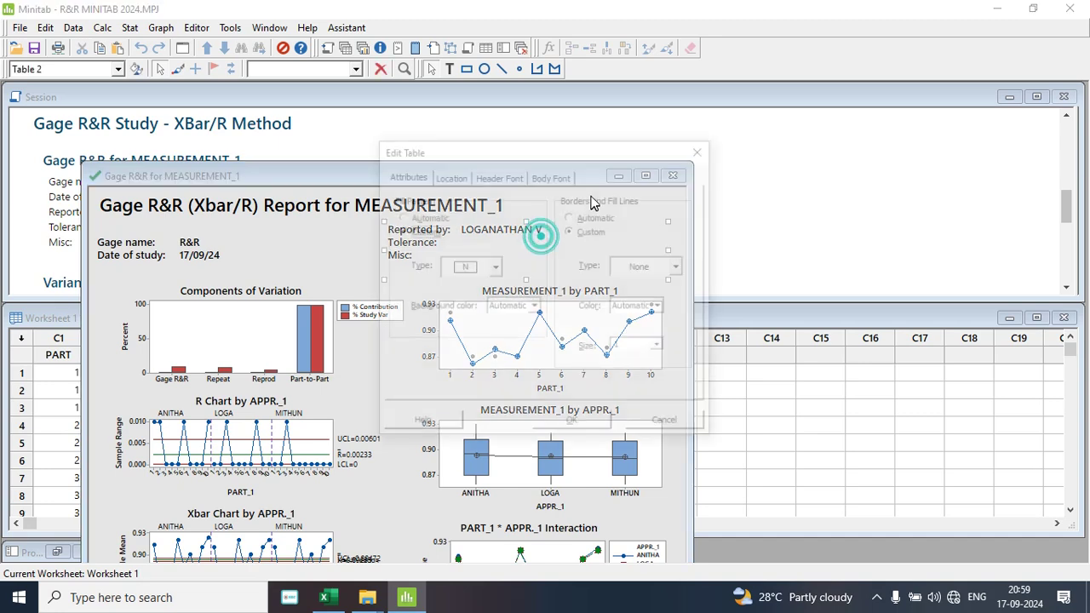
{"action": "left_click", "coordinate": [703, 147]}
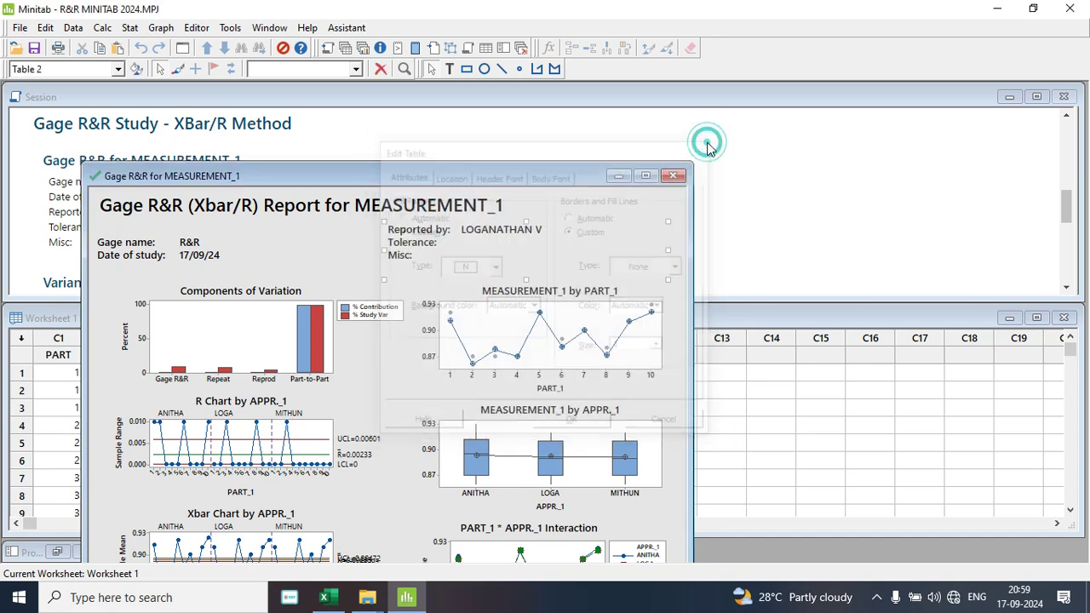
{"action": "left_click", "coordinate": [646, 175]}
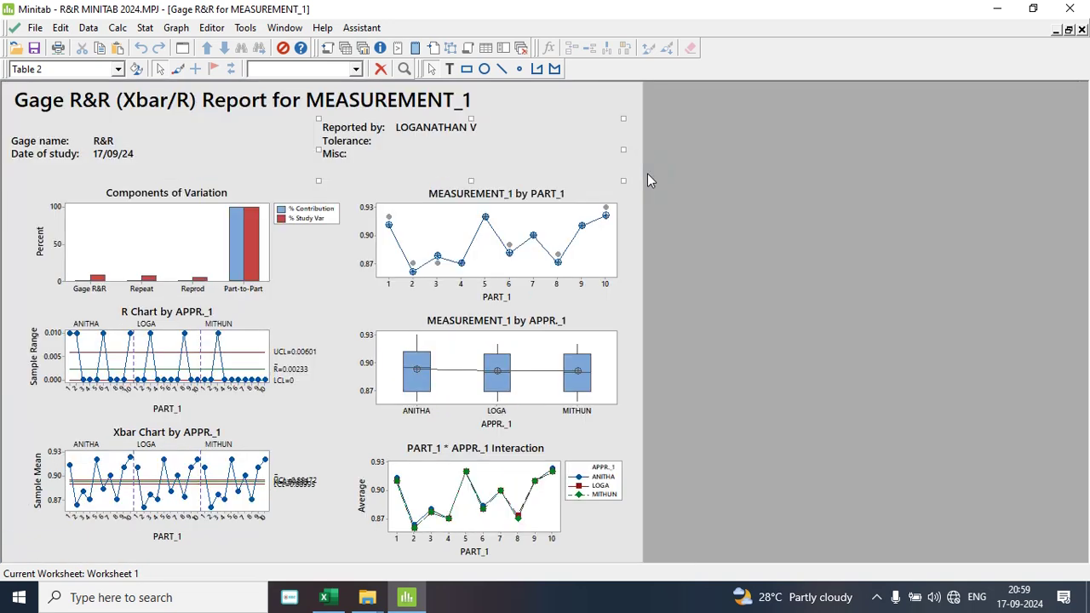
Step: Send the MEASUREMENT_1 report graph to Microsoft PowerPoint and switch there to check the slide
{"action": "left_click", "coordinate": [240, 170]}
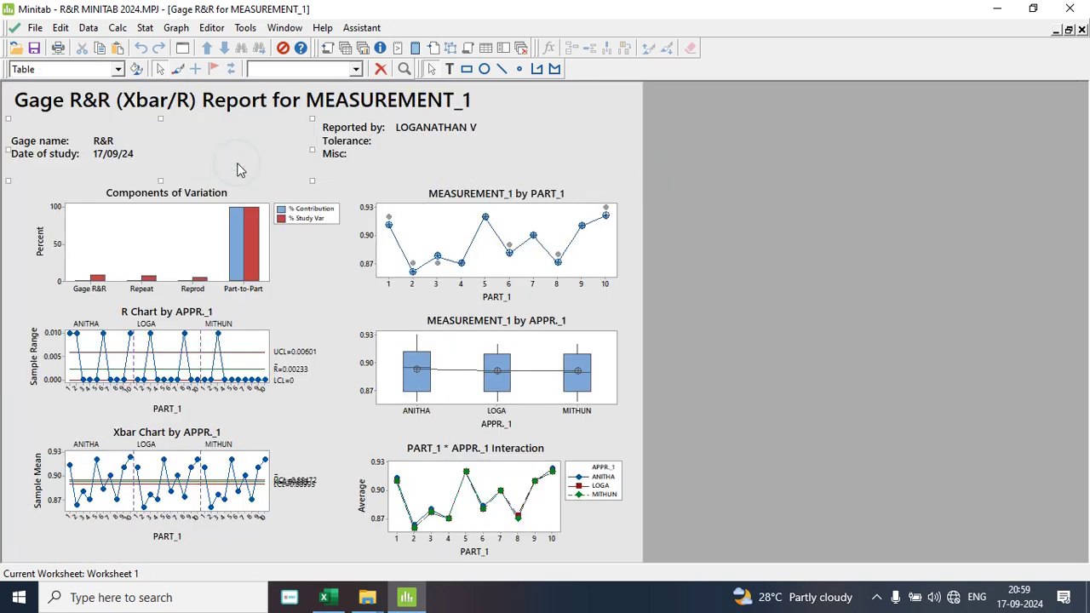
{"action": "right_click", "coordinate": [240, 170]}
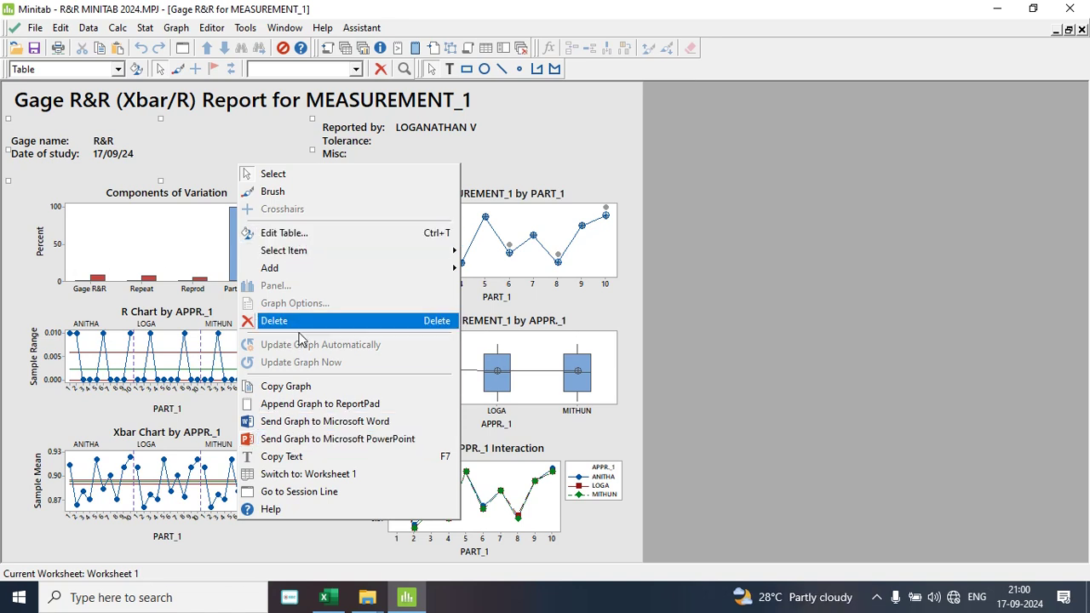
{"action": "left_click", "coordinate": [324, 438]}
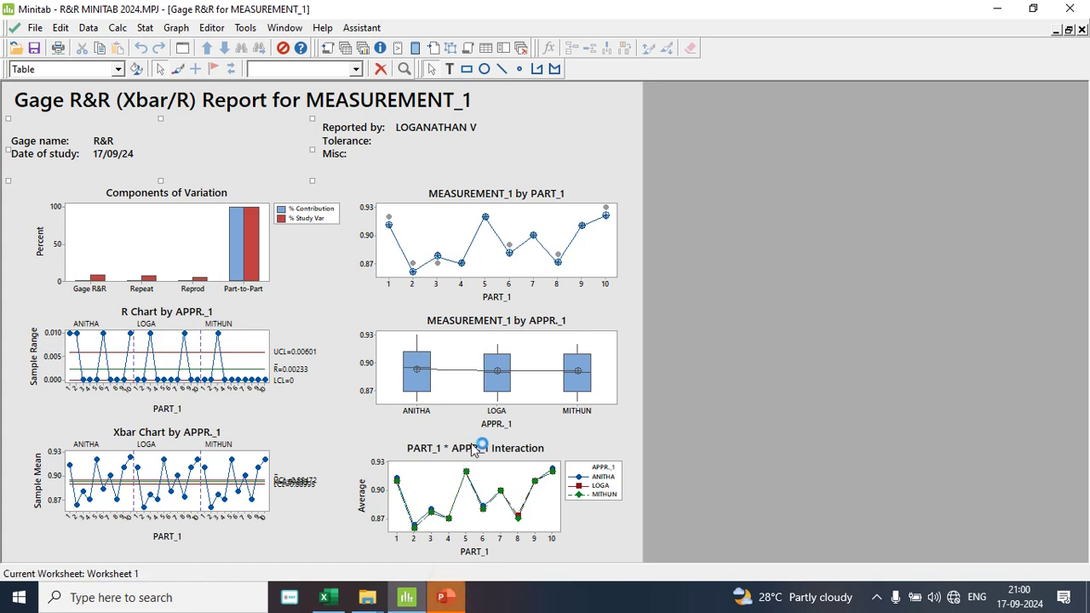
{"action": "left_click", "coordinate": [445, 597]}
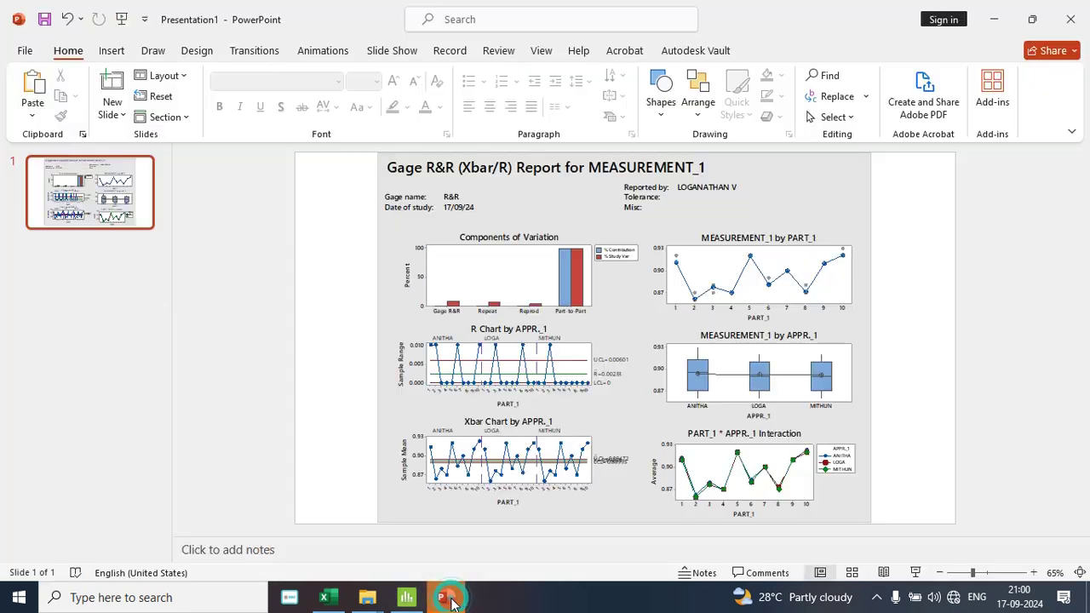
Step: Switch back to Minitab, minimize the report graph and maximize the Session window
{"action": "left_click", "coordinate": [406, 597]}
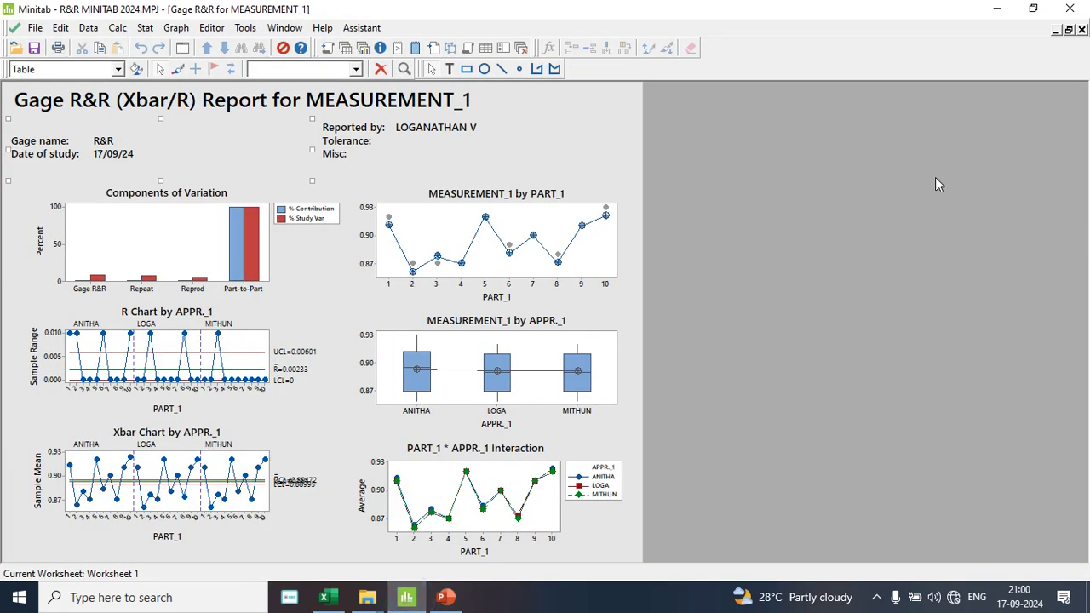
{"action": "left_click", "coordinate": [1069, 29]}
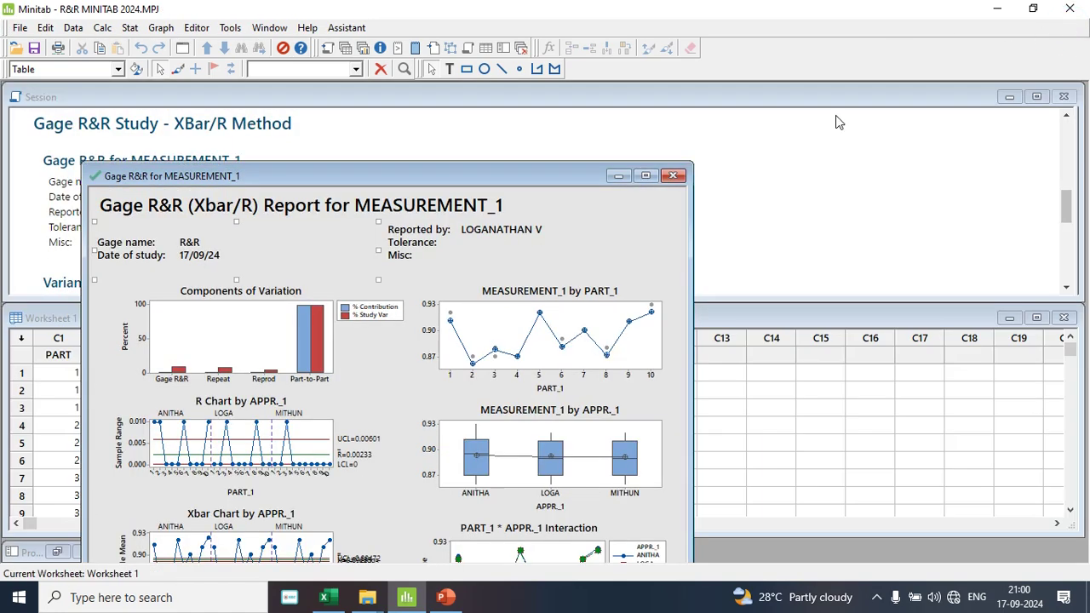
{"action": "left_click", "coordinate": [618, 175]}
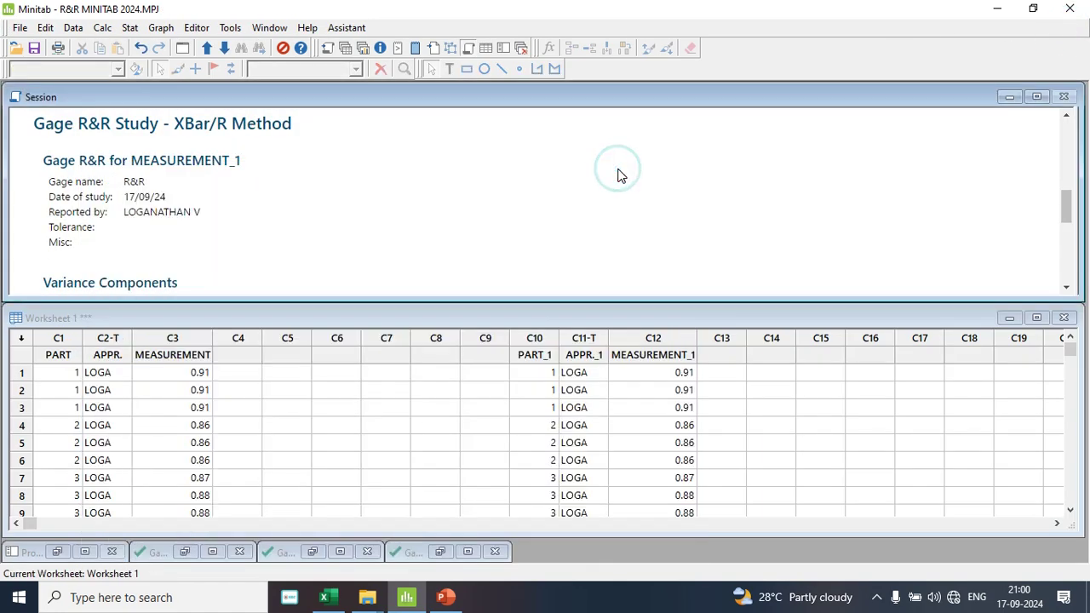
{"action": "left_click", "coordinate": [412, 187]}
{"action": "left_click", "coordinate": [412, 187]}
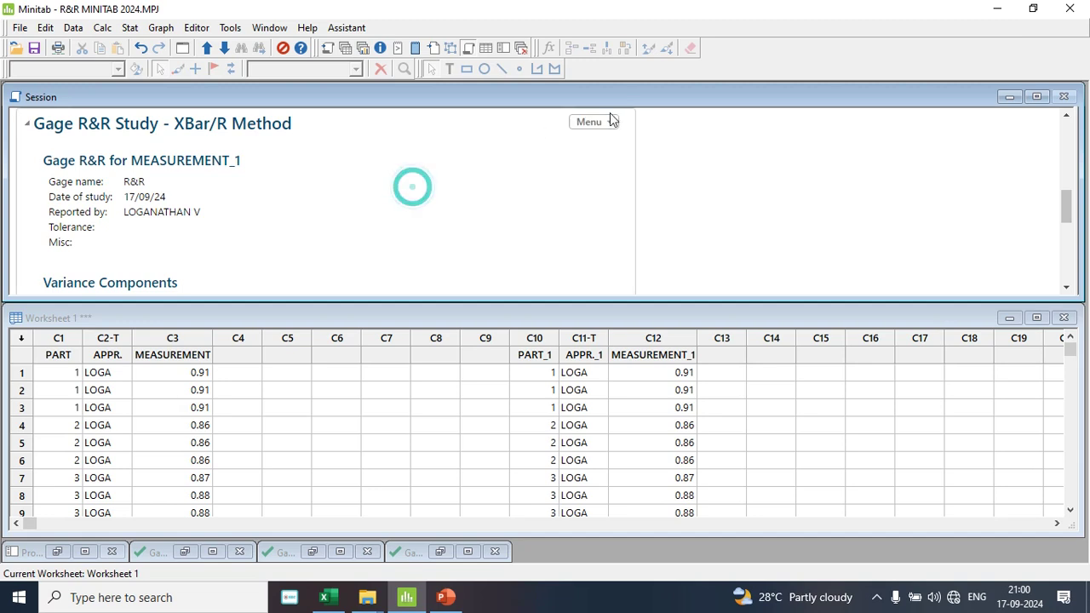
{"action": "left_click", "coordinate": [1036, 97]}
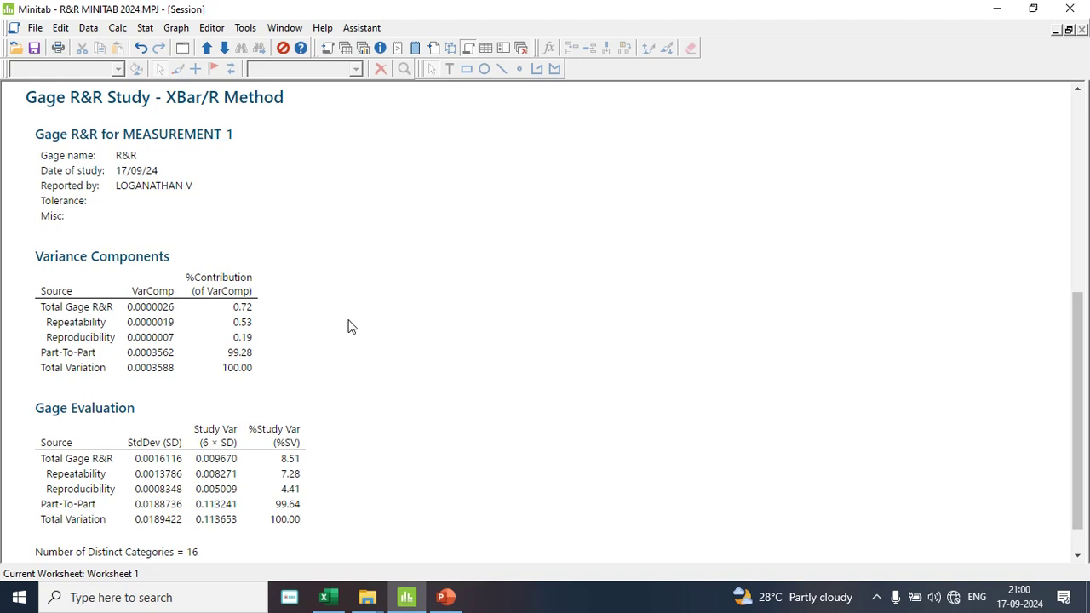
Step: Send the Gage R&R Study - XBar/R Method session output for MEASUREMENT_1 to PowerPoint
{"action": "left_click", "coordinate": [289, 291]}
{"action": "left_click", "coordinate": [288, 290]}
{"action": "left_click", "coordinate": [288, 290]}
{"action": "left_click", "coordinate": [234, 210]}
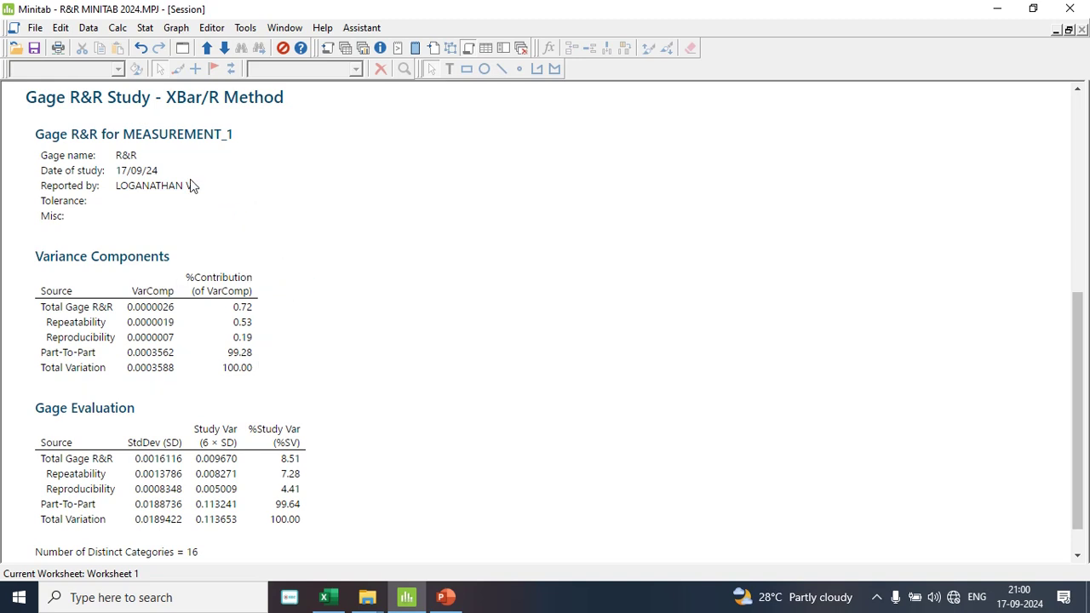
{"action": "left_click", "coordinate": [185, 90]}
{"action": "right_click", "coordinate": [184, 91]}
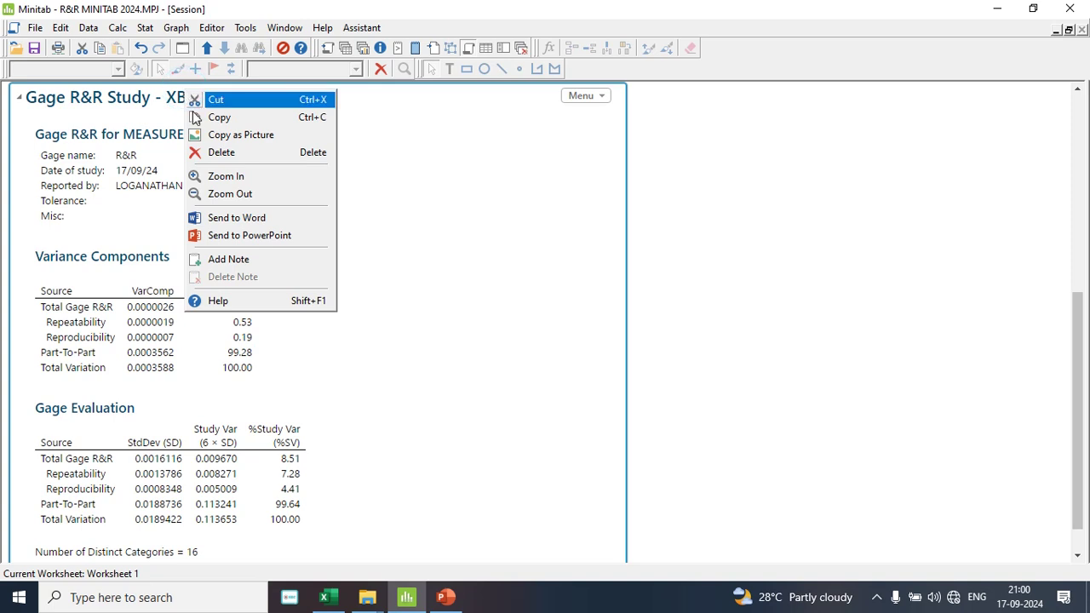
{"action": "left_click", "coordinate": [235, 236]}
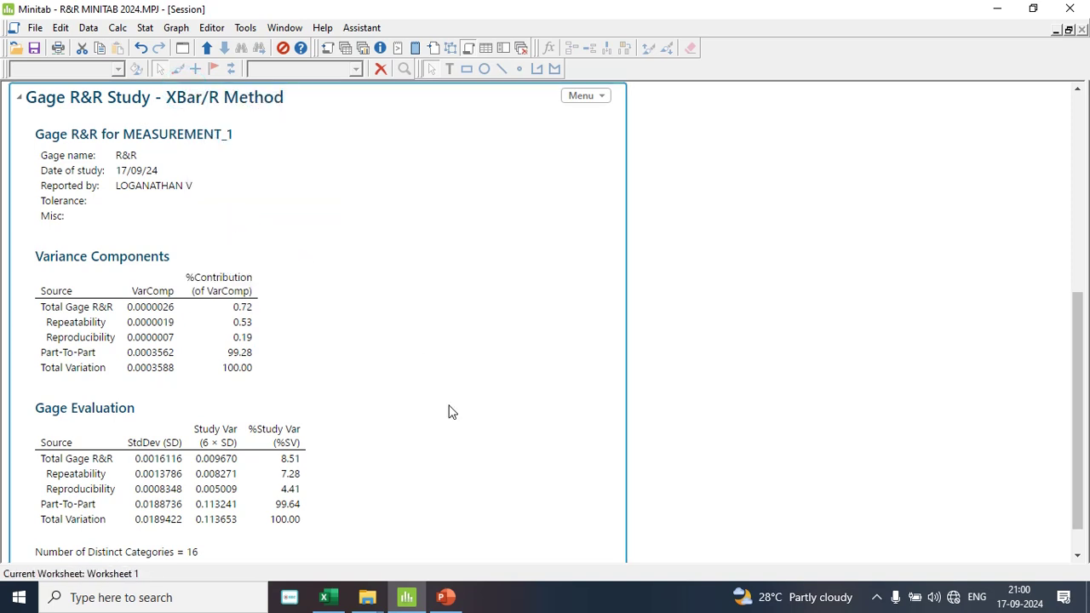
Step: Switch to PowerPoint and review the exported slides 2 to 4, ending on slide 1
{"action": "left_click", "coordinate": [447, 600]}
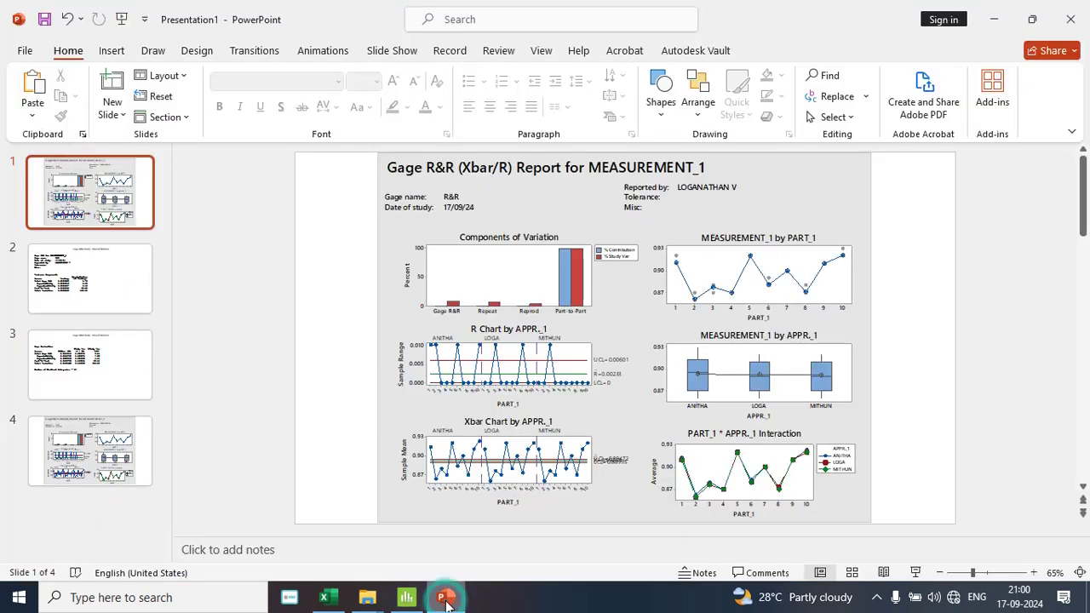
{"action": "left_click", "coordinate": [106, 294]}
{"action": "left_click", "coordinate": [116, 358]}
{"action": "left_click", "coordinate": [120, 433]}
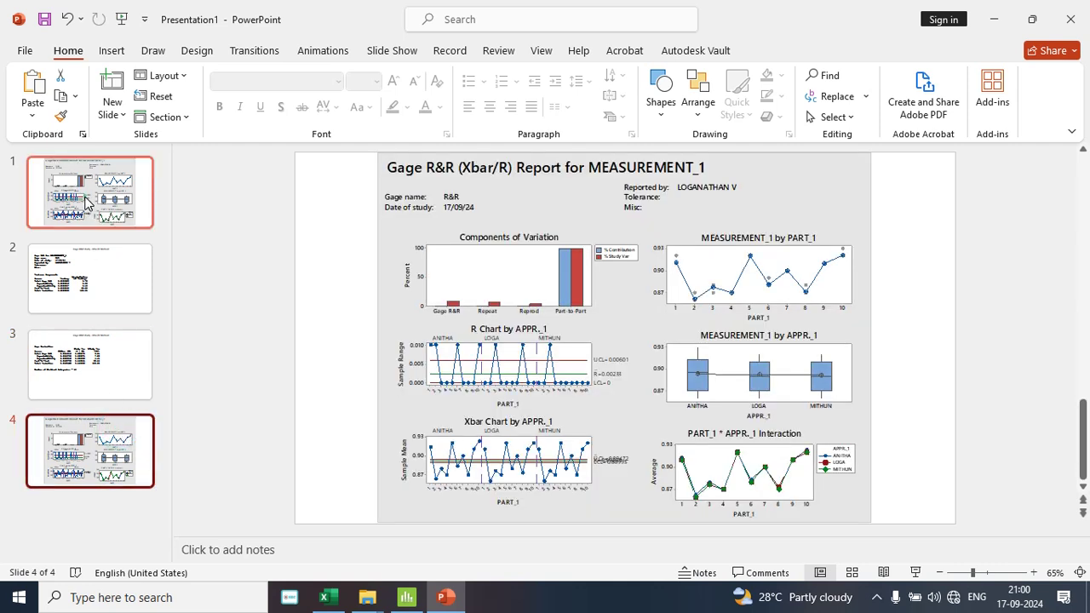
{"action": "left_click", "coordinate": [86, 199]}
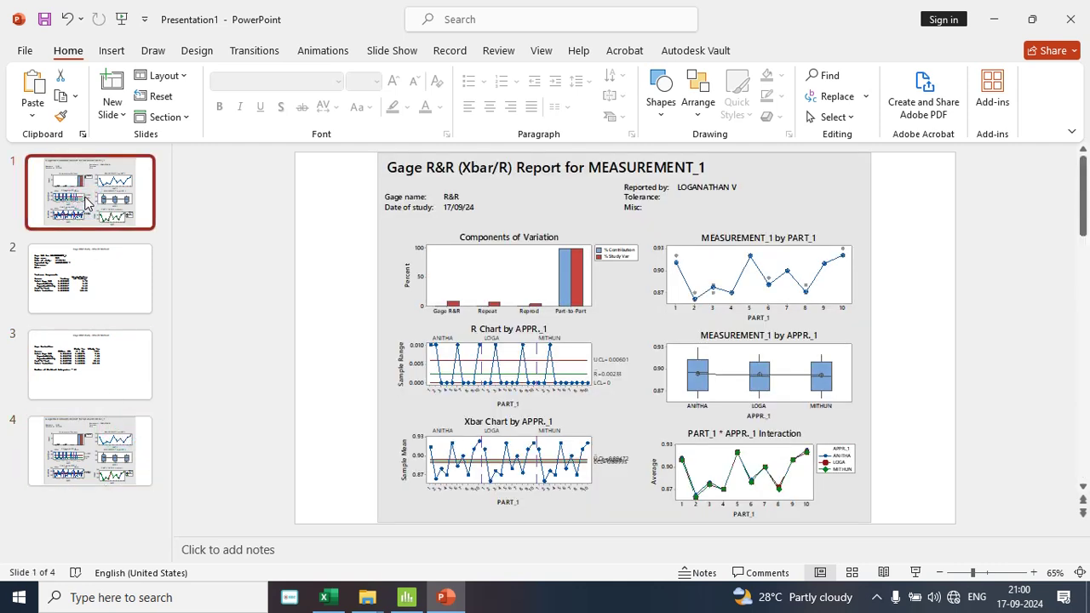